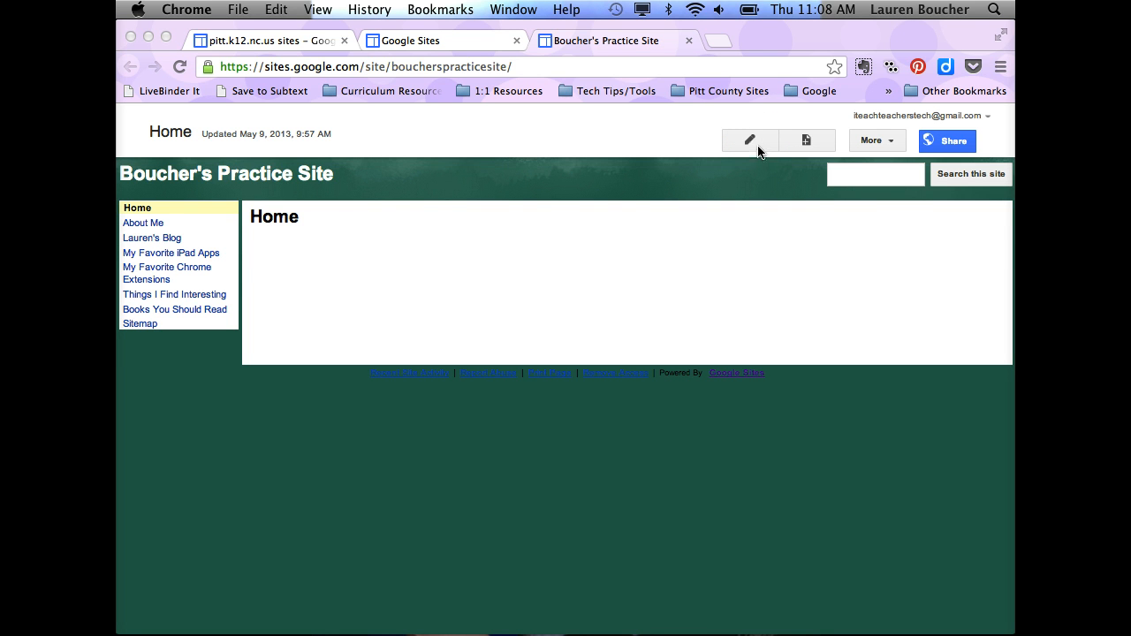
# Step: Open the Home page for editing and write "This site is going to share all of the things I love about educational technology."
pyautogui.click(754, 141)
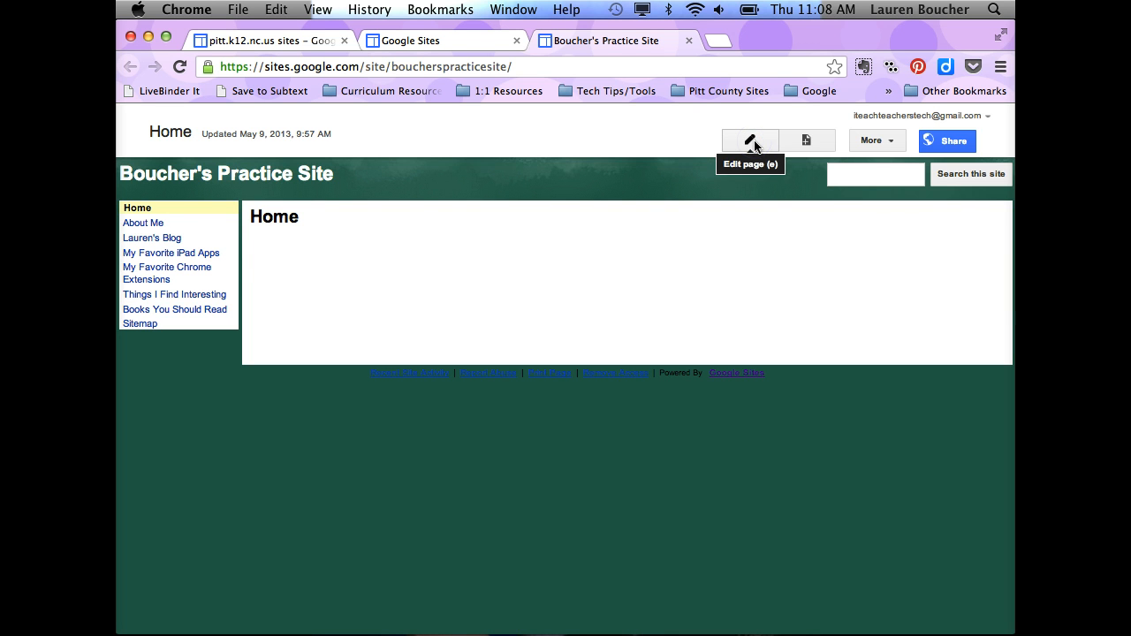
pyautogui.click(754, 141)
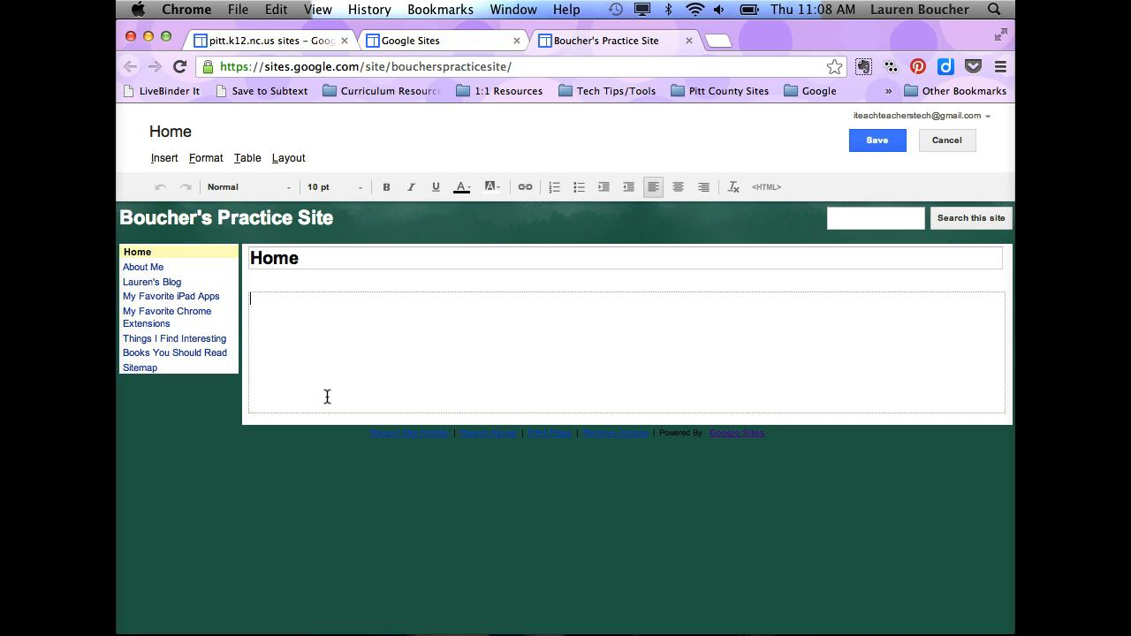
pyautogui.write('This site ')
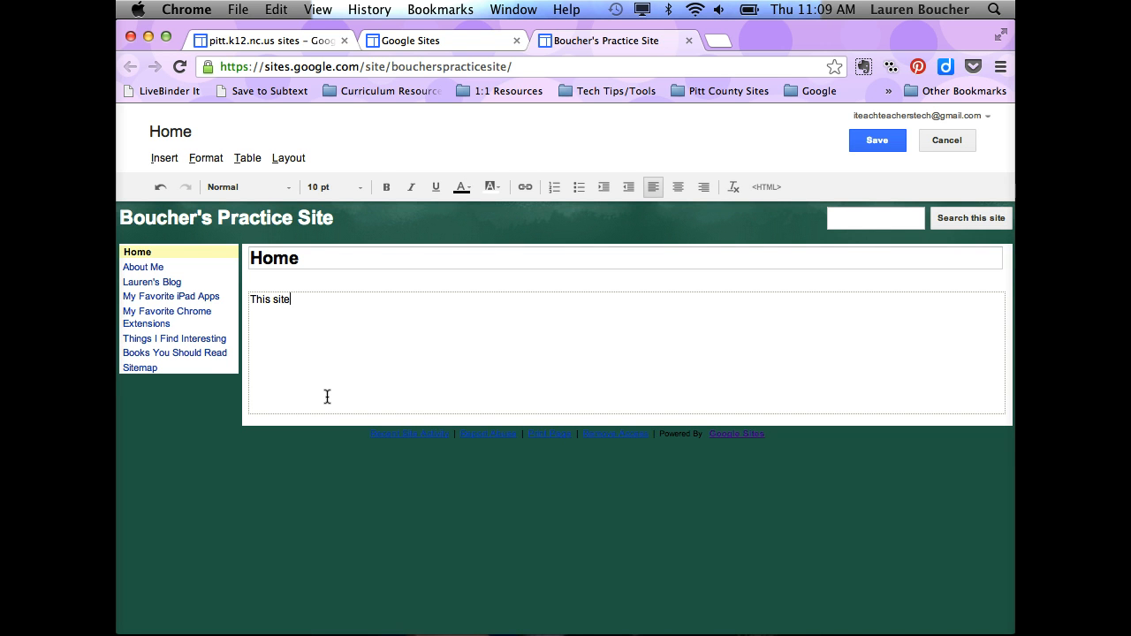
pyautogui.write('is going')
pyautogui.press('BackSpace')
pyautogui.press('BackSpace')
pyautogui.press('BackSpace')
pyautogui.write('ing to share all o t')
pyautogui.press('BackSpace')
pyautogui.press('BackSpace')
pyautogui.write('f ')
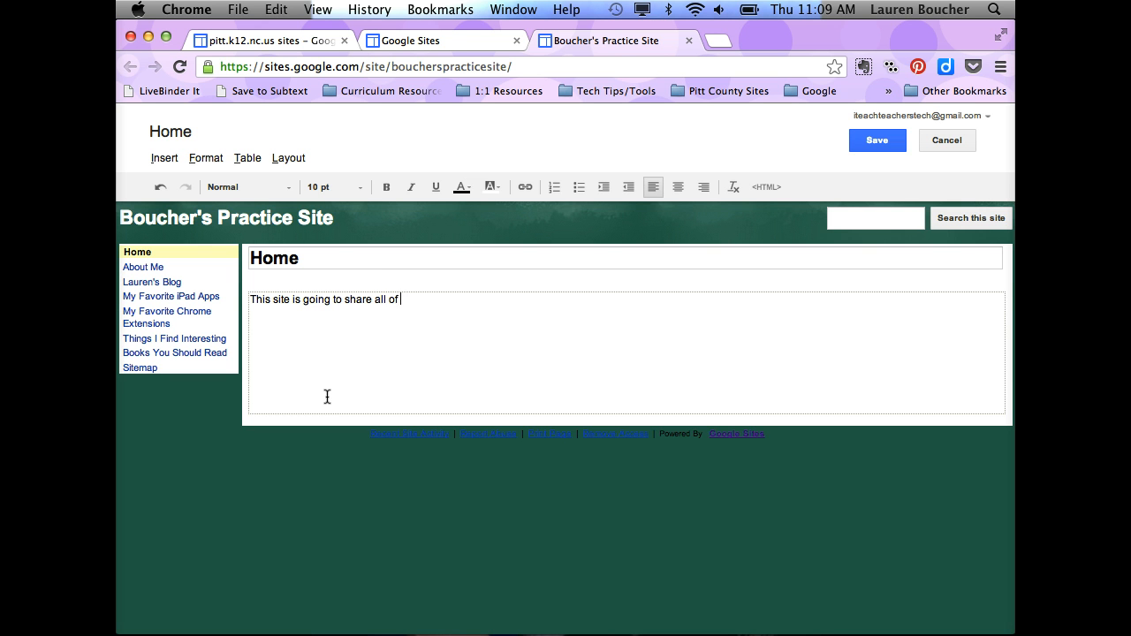
pyautogui.write('the things I love about educational techno')
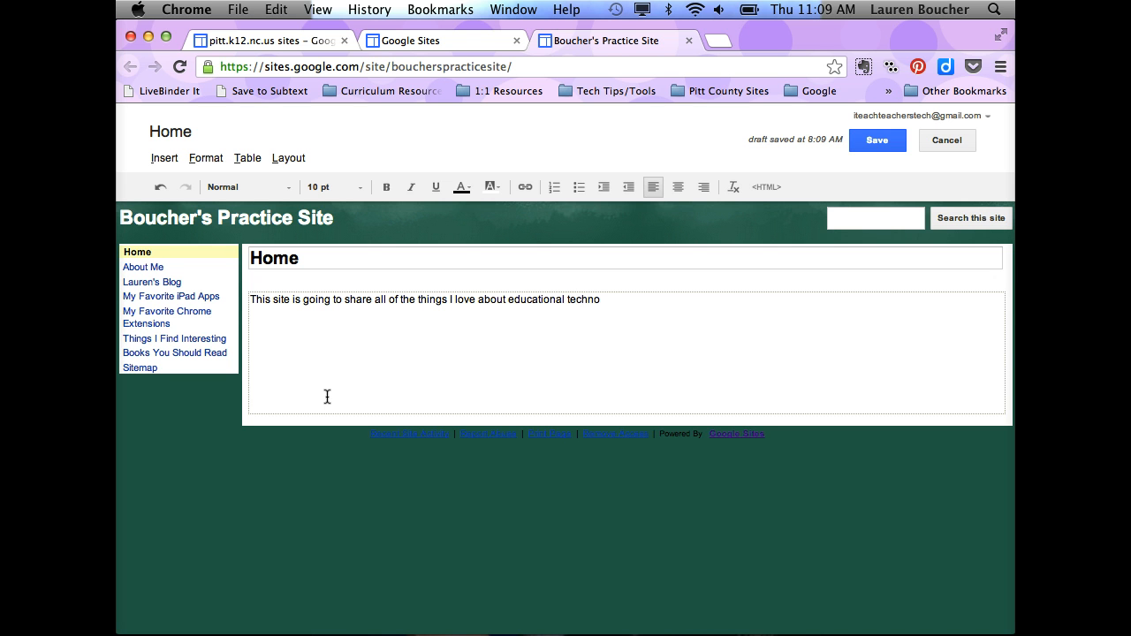
pyautogui.write('logy.')
# Step: Set the whole sentence in the Home page body to the Verdana font at 16 pt
pyautogui.click(251, 301)
pyautogui.click(250, 300)
pyautogui.moveTo(250, 299); pyautogui.dragTo(627, 299)
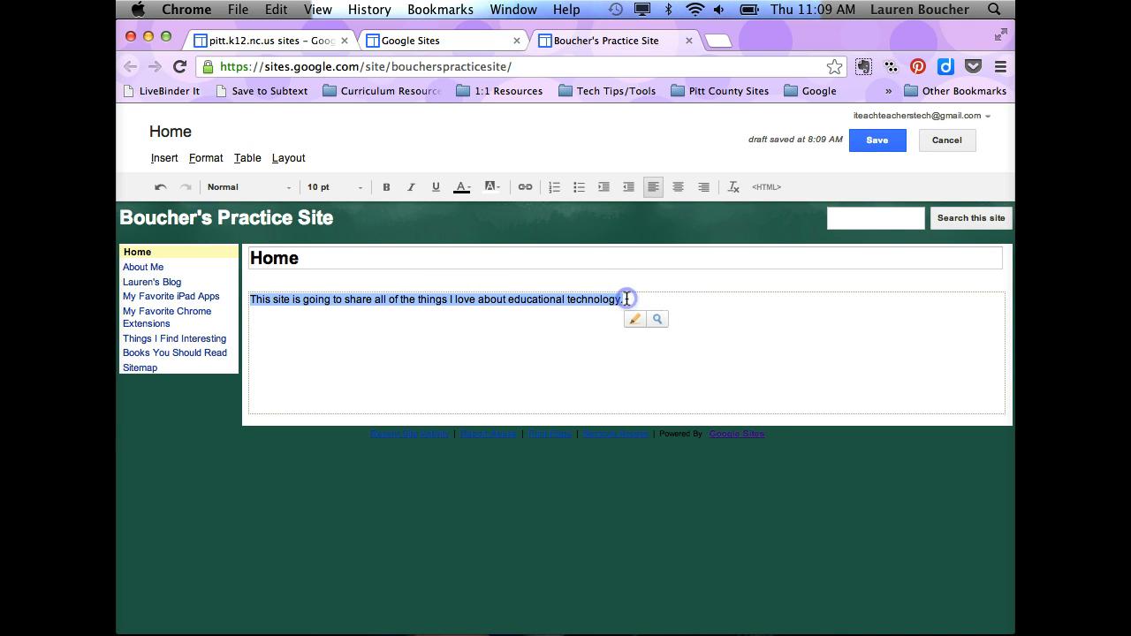
pyautogui.click(556, 341)
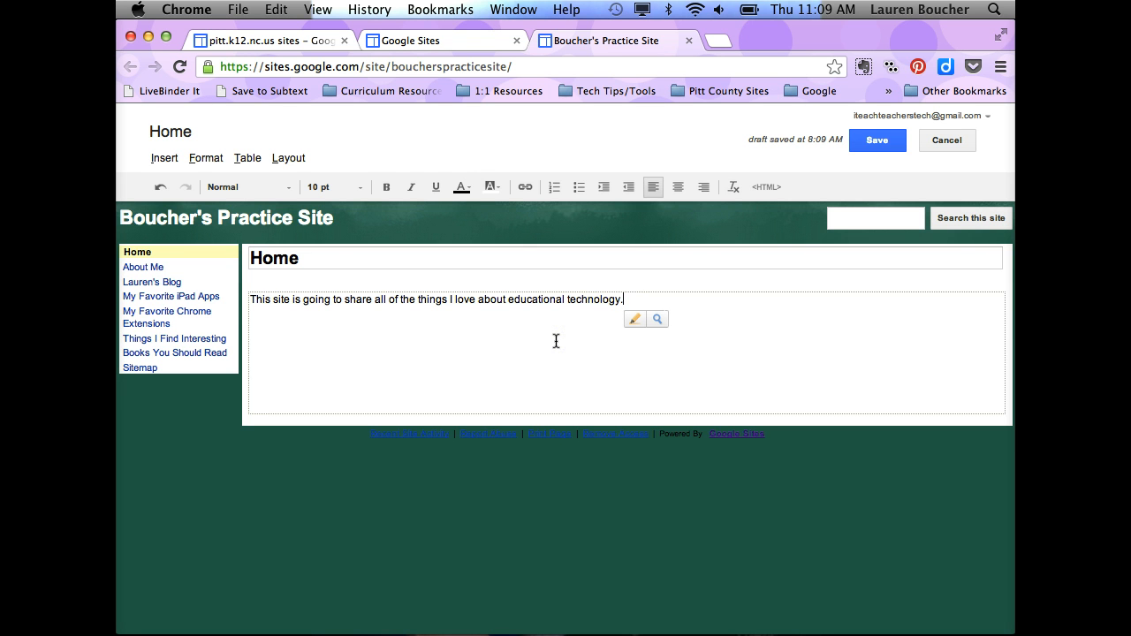
pyautogui.click(251, 299)
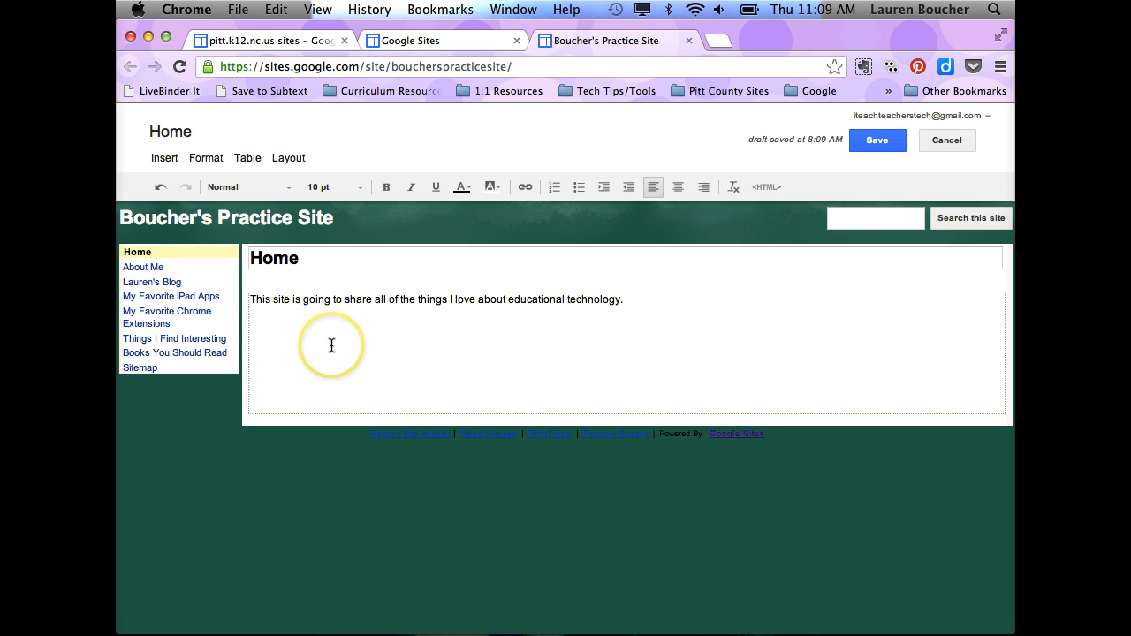
pyautogui.tripleClick(624, 300)
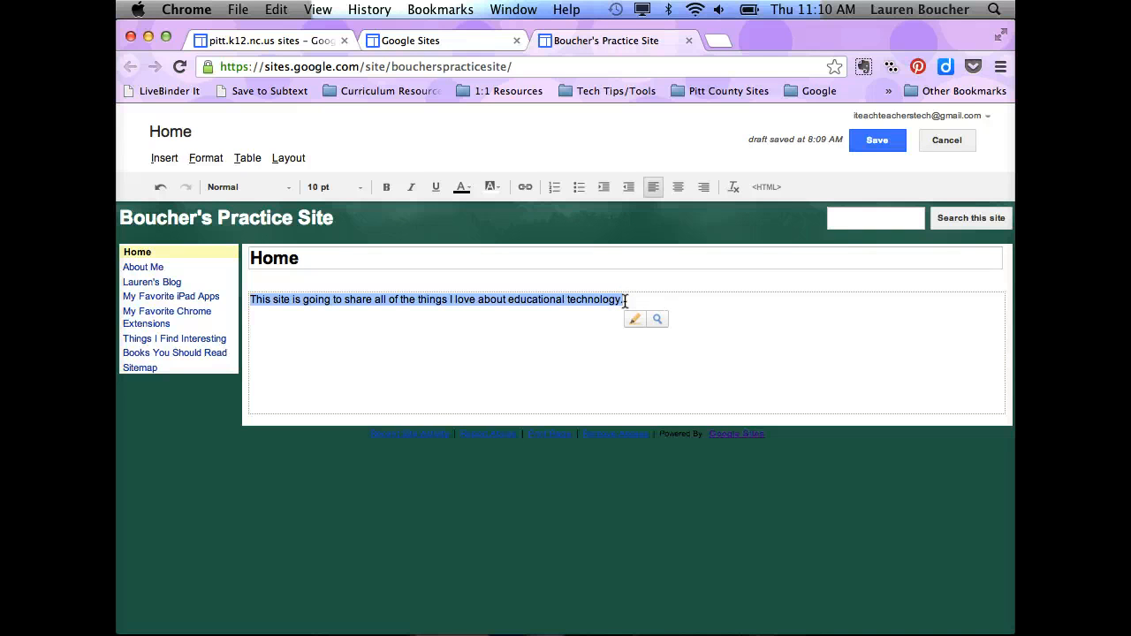
pyautogui.click(290, 188)
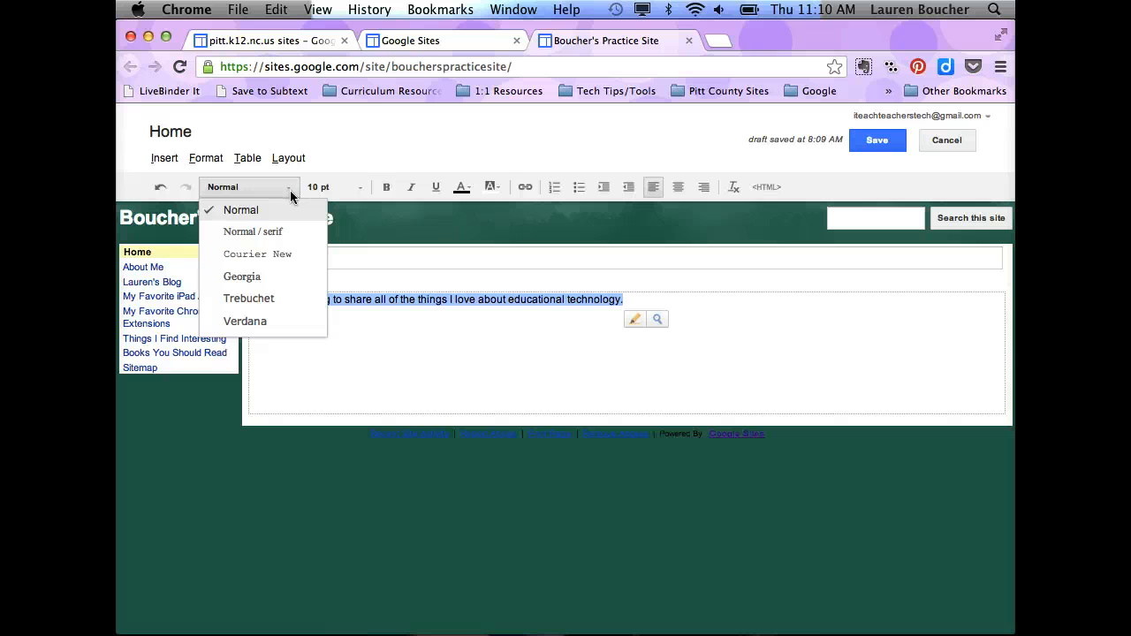
pyautogui.click(271, 321)
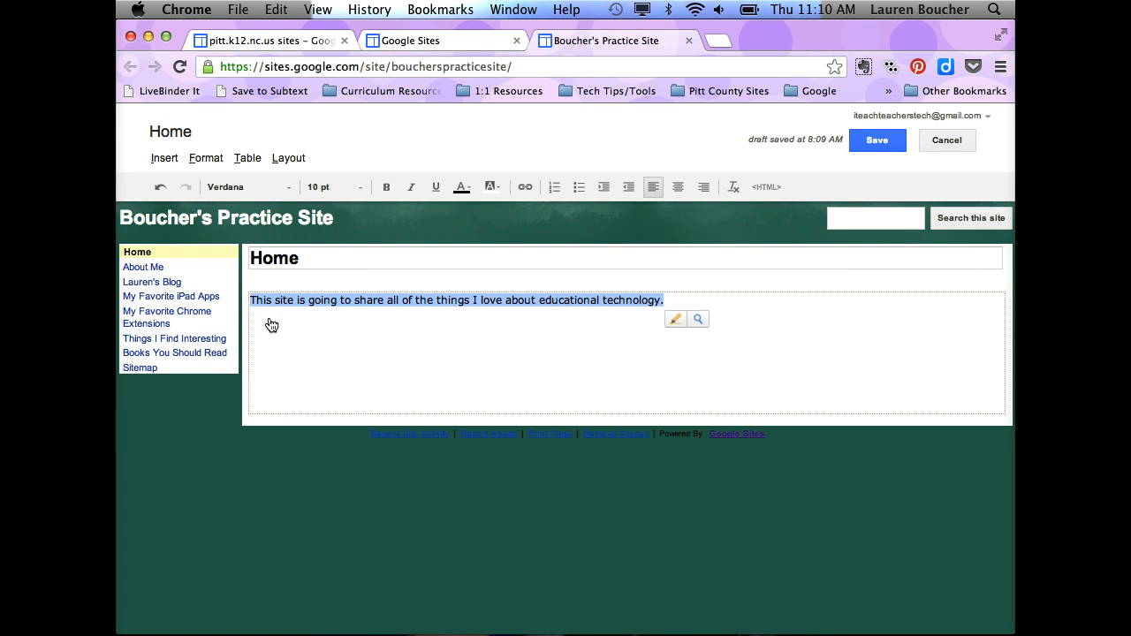
pyautogui.click(365, 194)
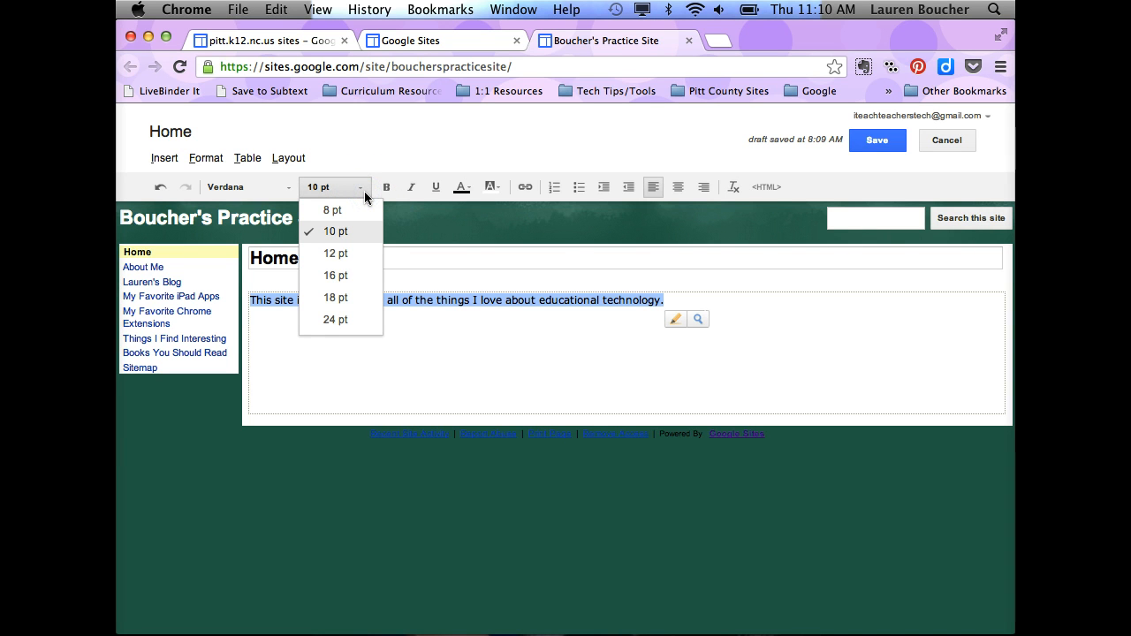
pyautogui.click(353, 276)
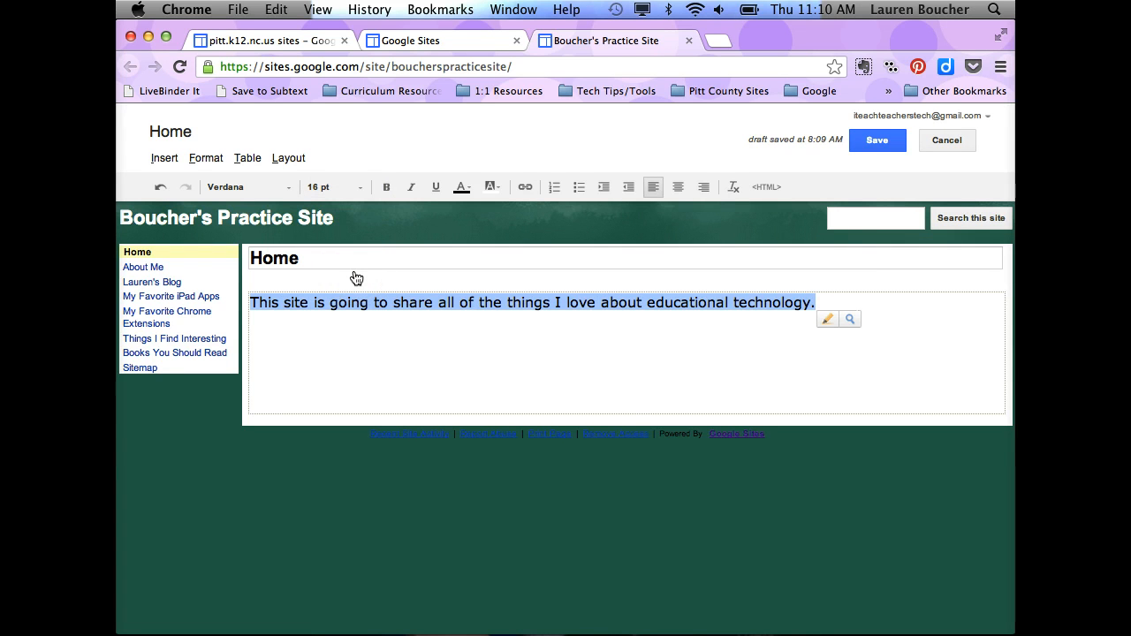
# Step: Make the selected sentence bold and change its text color to dark purple
pyautogui.click(386, 187)
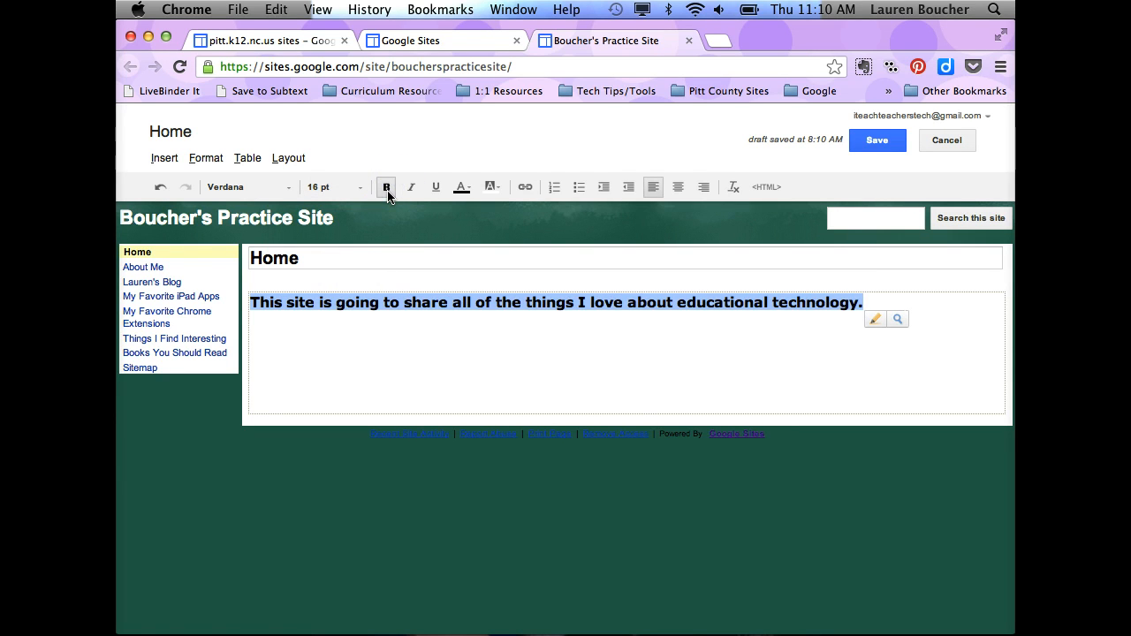
pyautogui.click(411, 189)
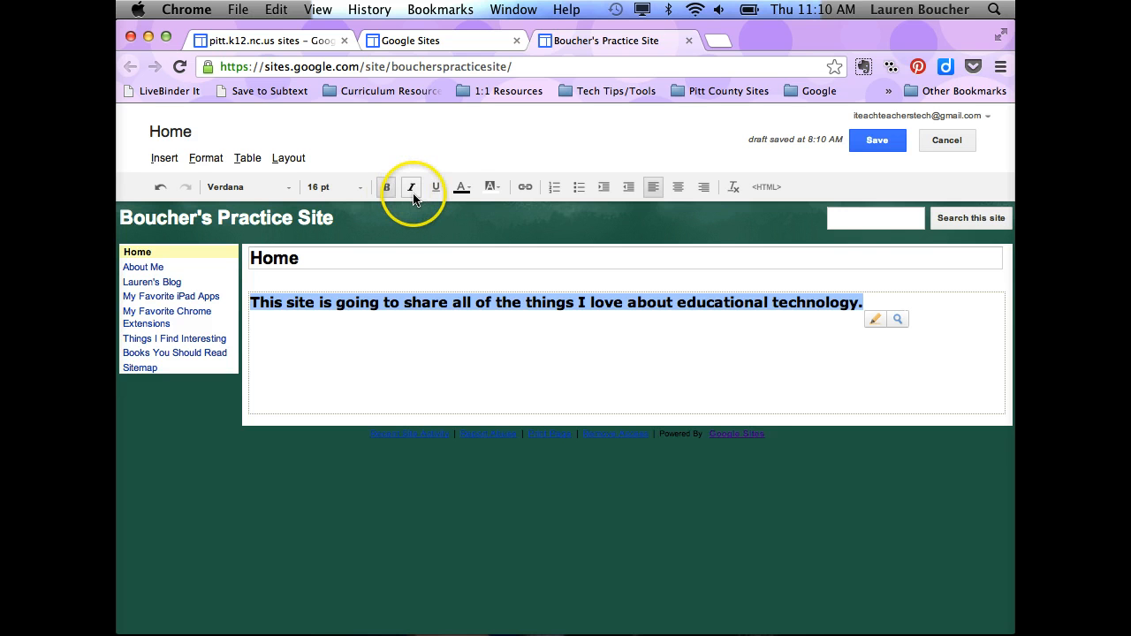
pyautogui.click(435, 190)
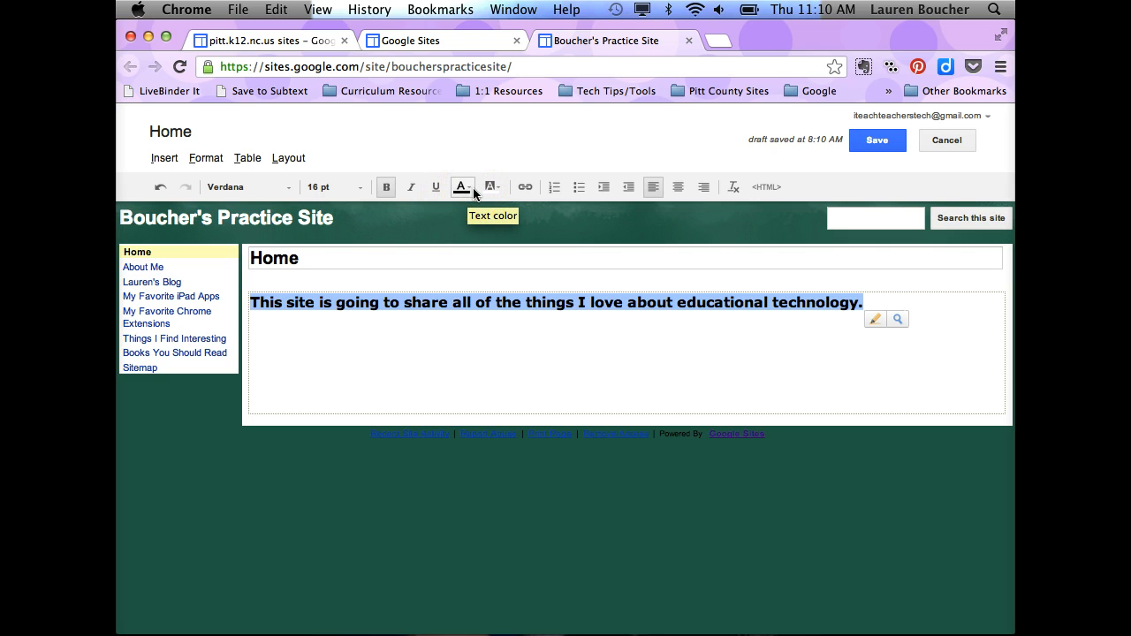
pyautogui.click(474, 193)
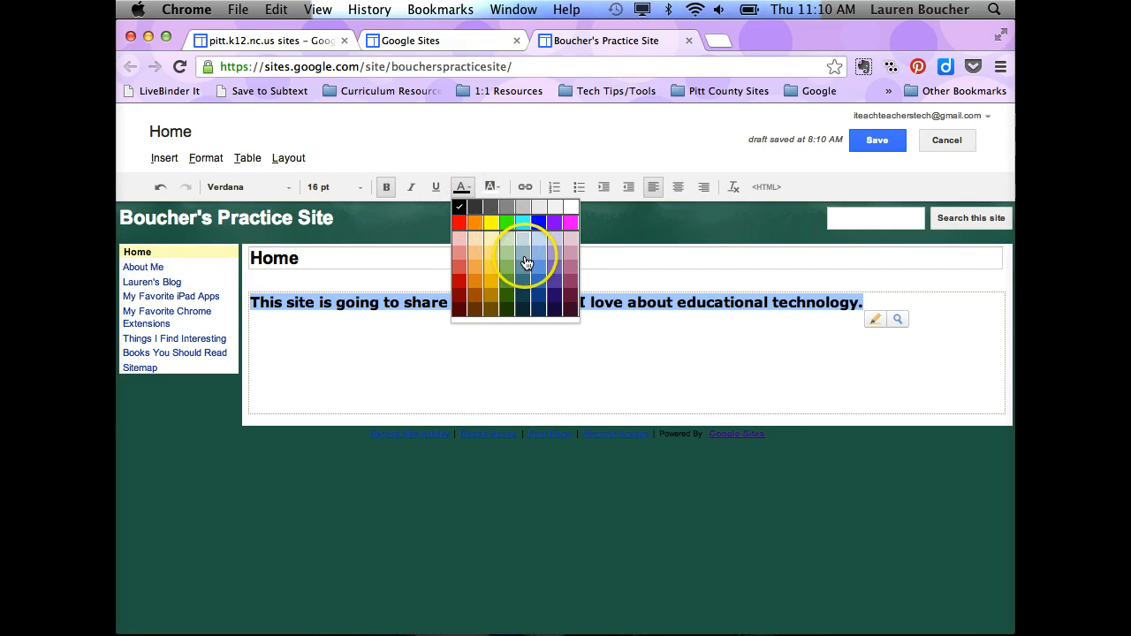
pyautogui.click(558, 301)
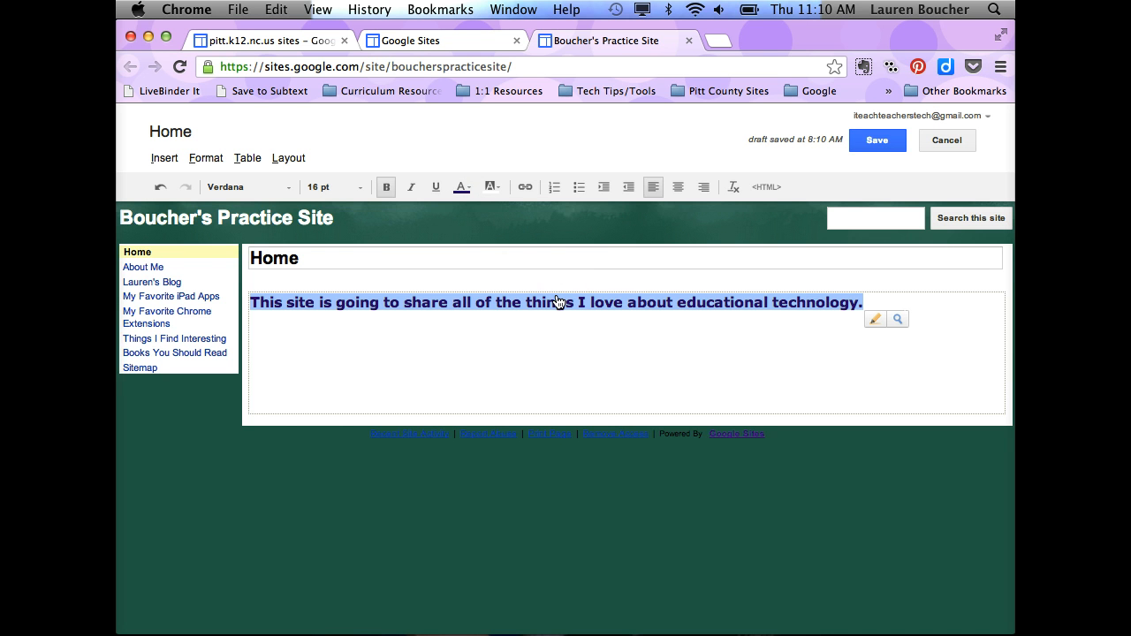
# Step: Apply a golden-yellow highlight color behind the whole sentence
pyautogui.click(492, 187)
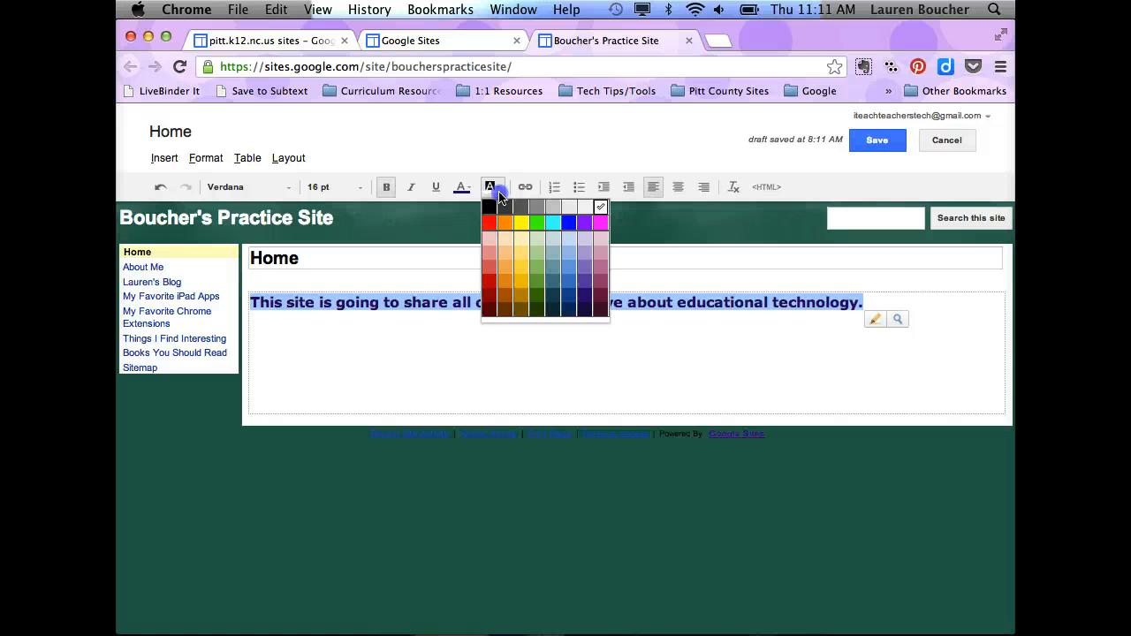
pyautogui.click(522, 264)
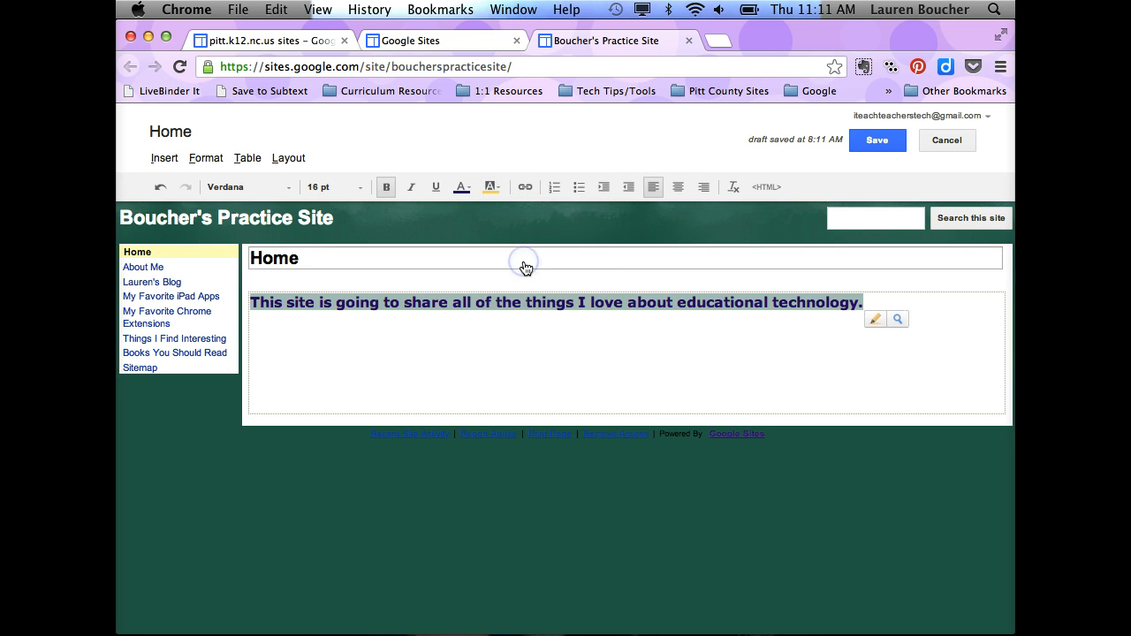
pyautogui.click(566, 345)
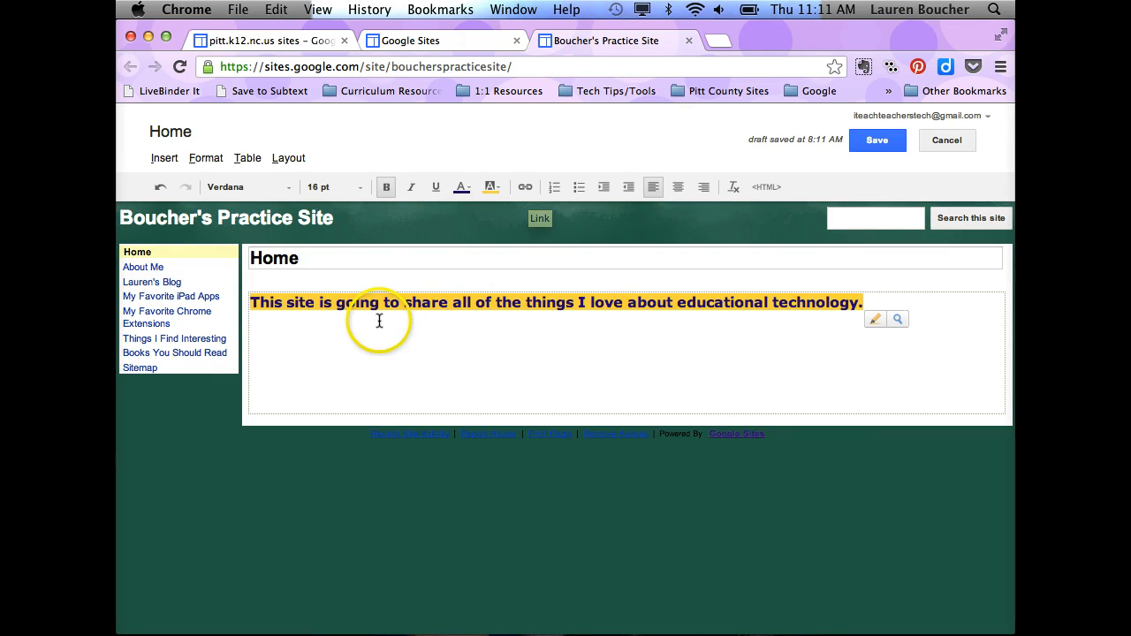
pyautogui.click(251, 301)
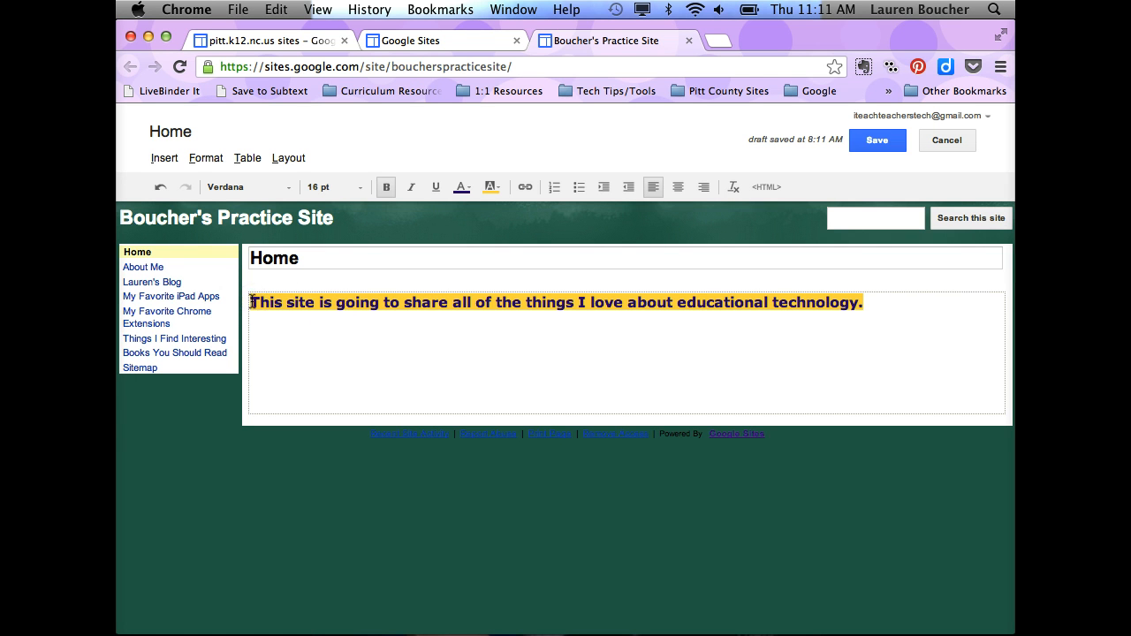
pyautogui.keyDown('shift'); pyautogui.click(867, 302); pyautogui.keyUp('shift')
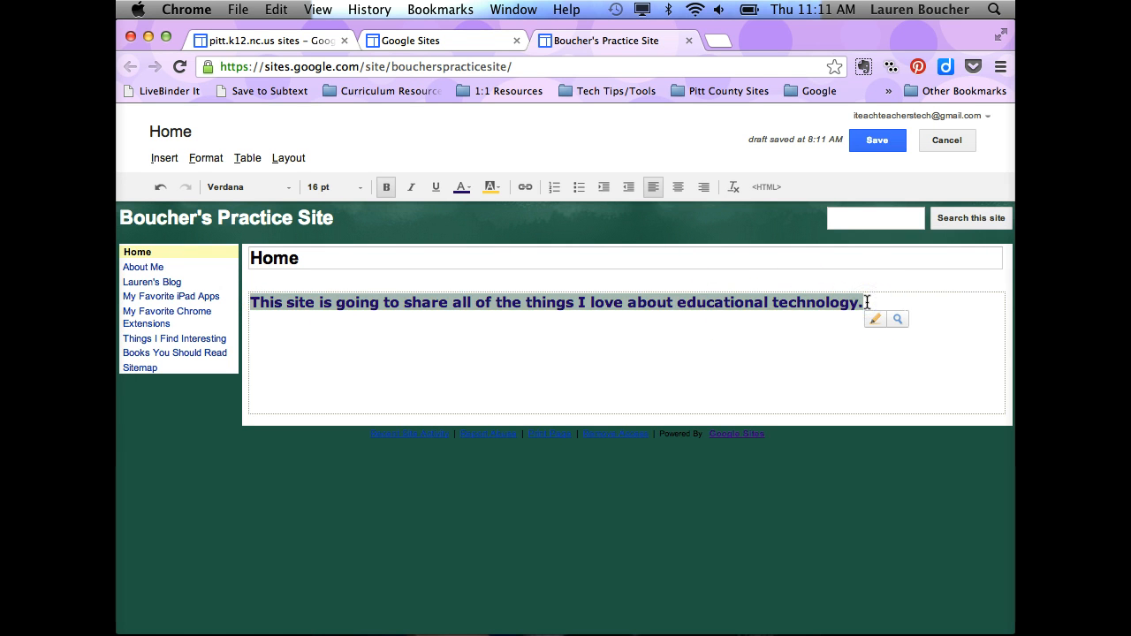
pyautogui.click(525, 187)
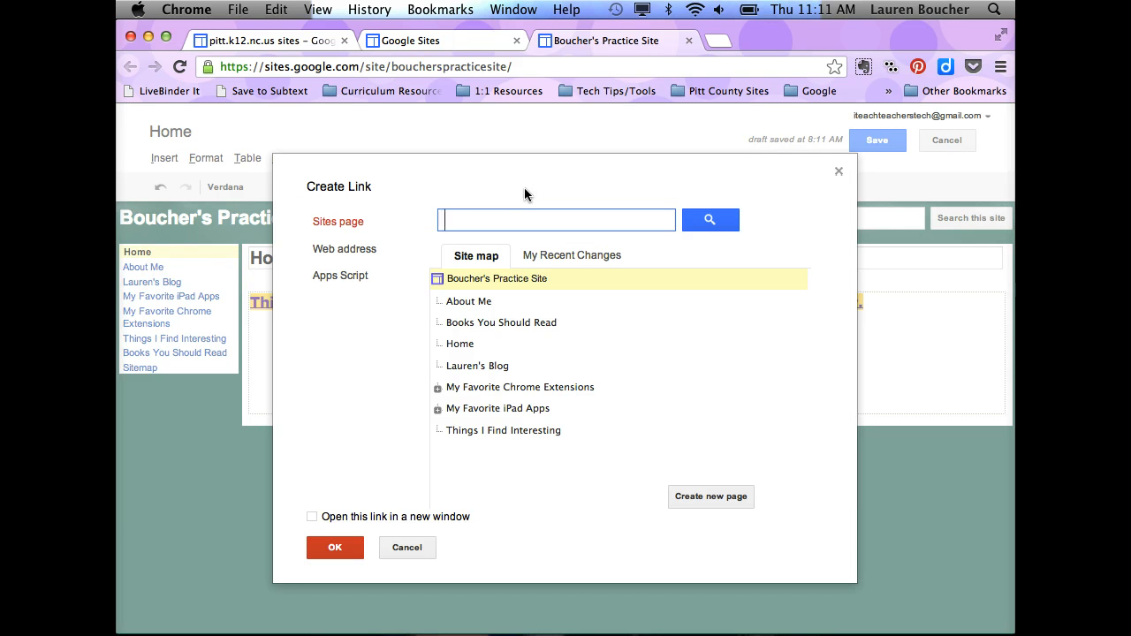
pyautogui.click(367, 254)
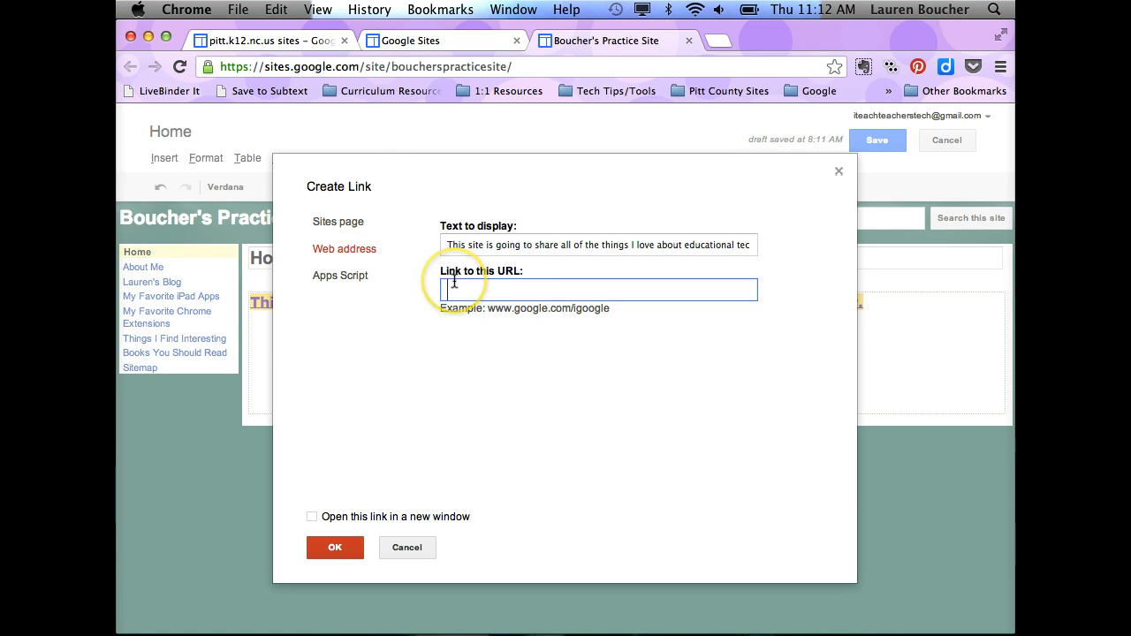
pyautogui.write('www.')
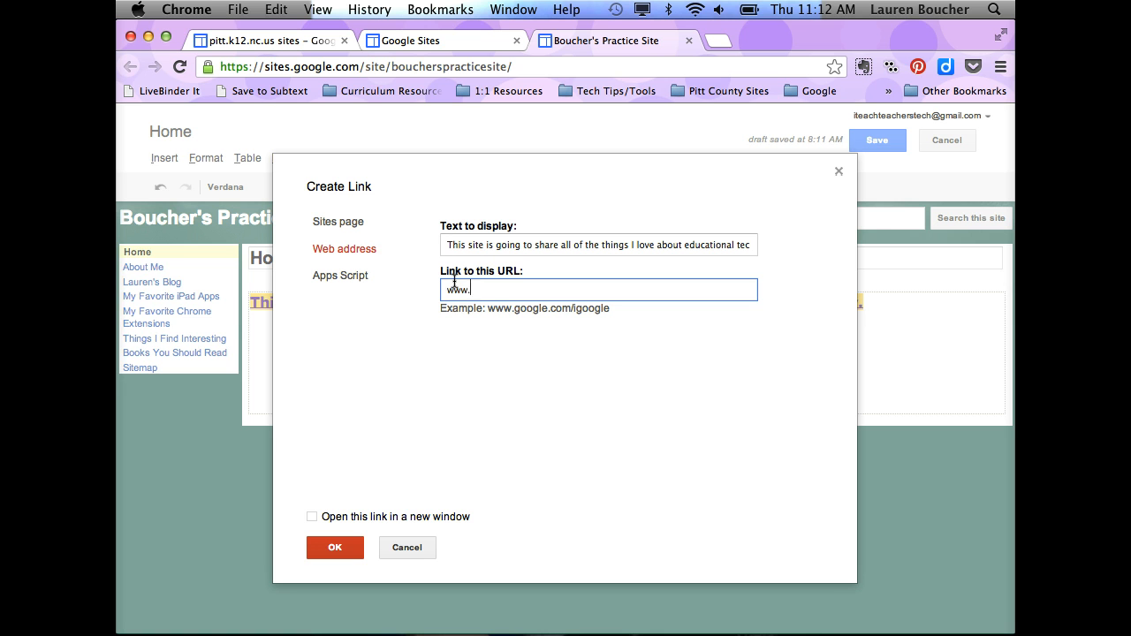
pyautogui.write('ecu.edu')
pyautogui.click(313, 518)
pyautogui.click(336, 547)
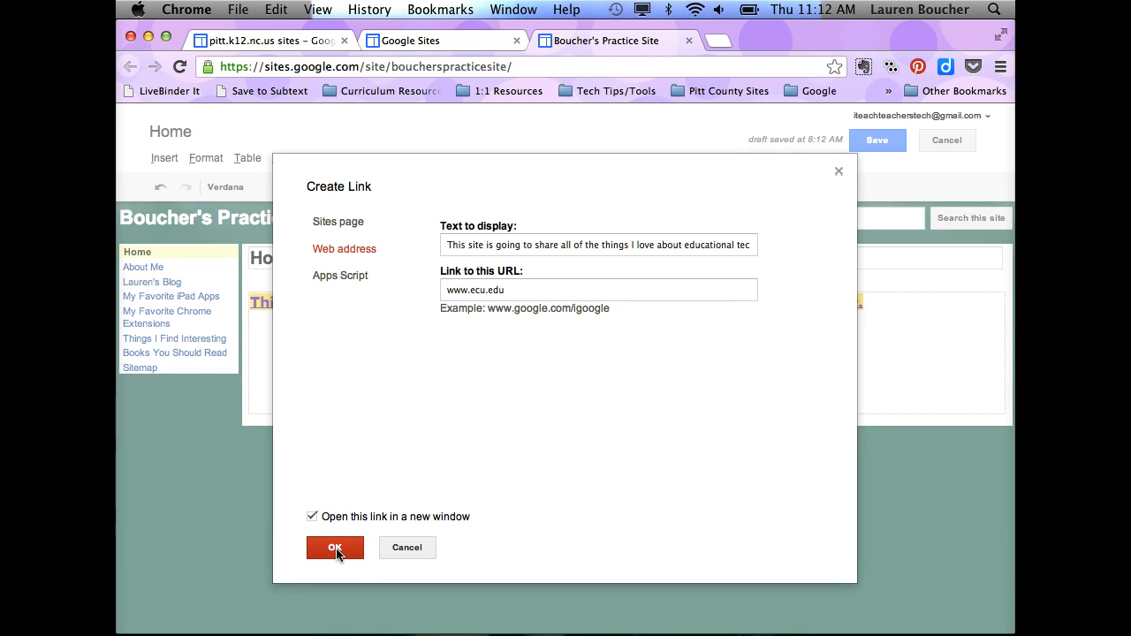
pyautogui.click(335, 549)
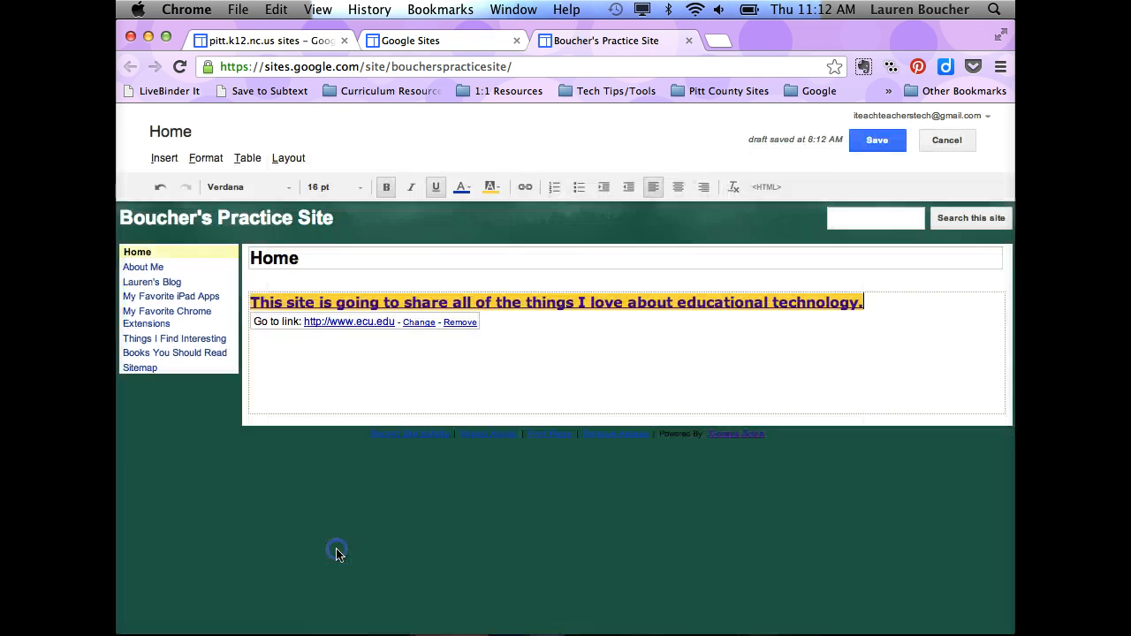
pyautogui.click(564, 363)
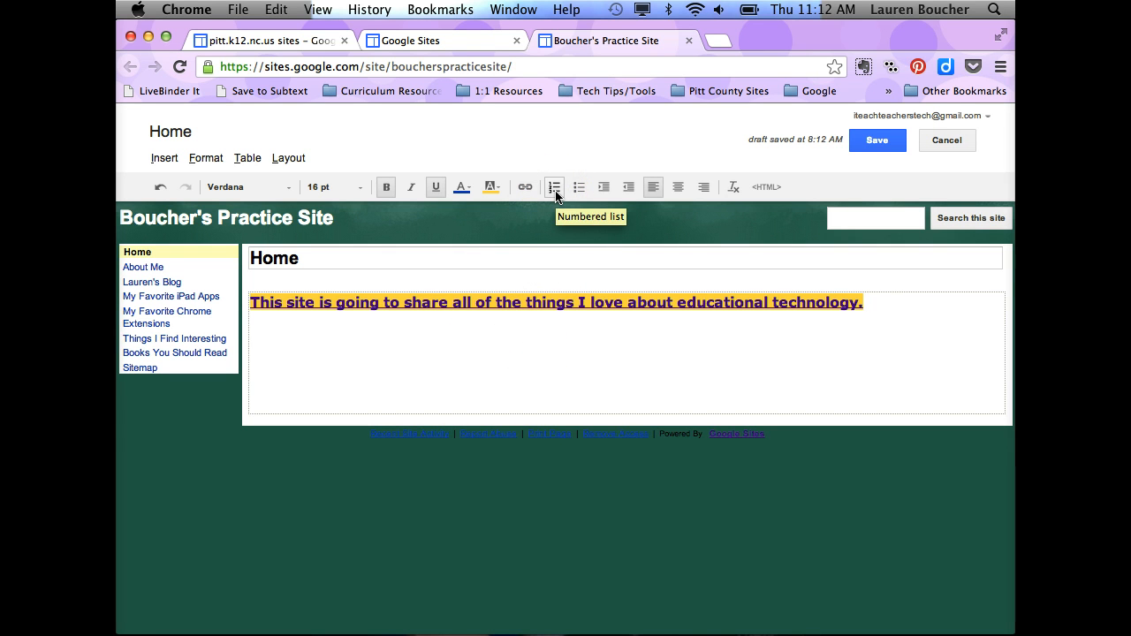
# Step: Try indenting, centering and right-aligning the linked sentence, finishing with it unindented and left-aligned
pyautogui.click(607, 191)
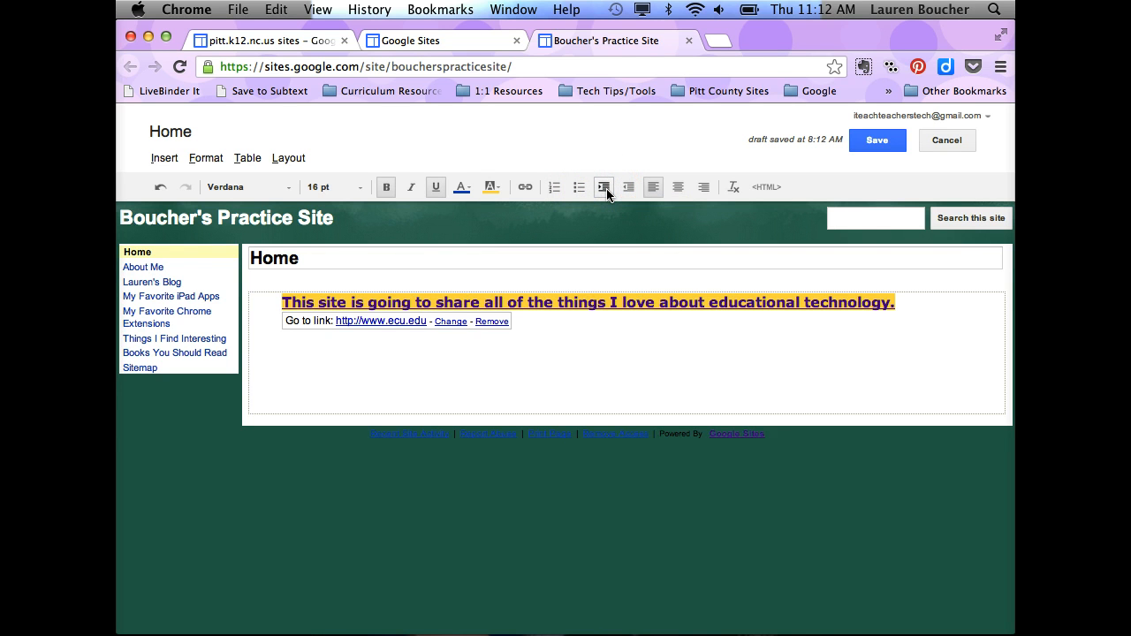
pyautogui.click(624, 194)
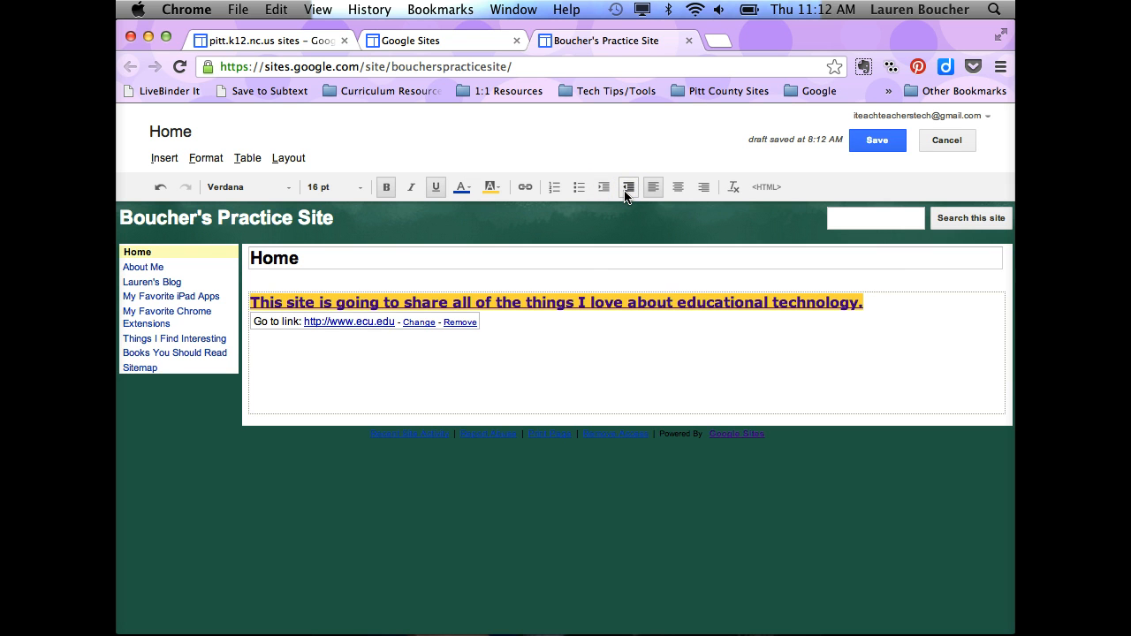
pyautogui.click(678, 188)
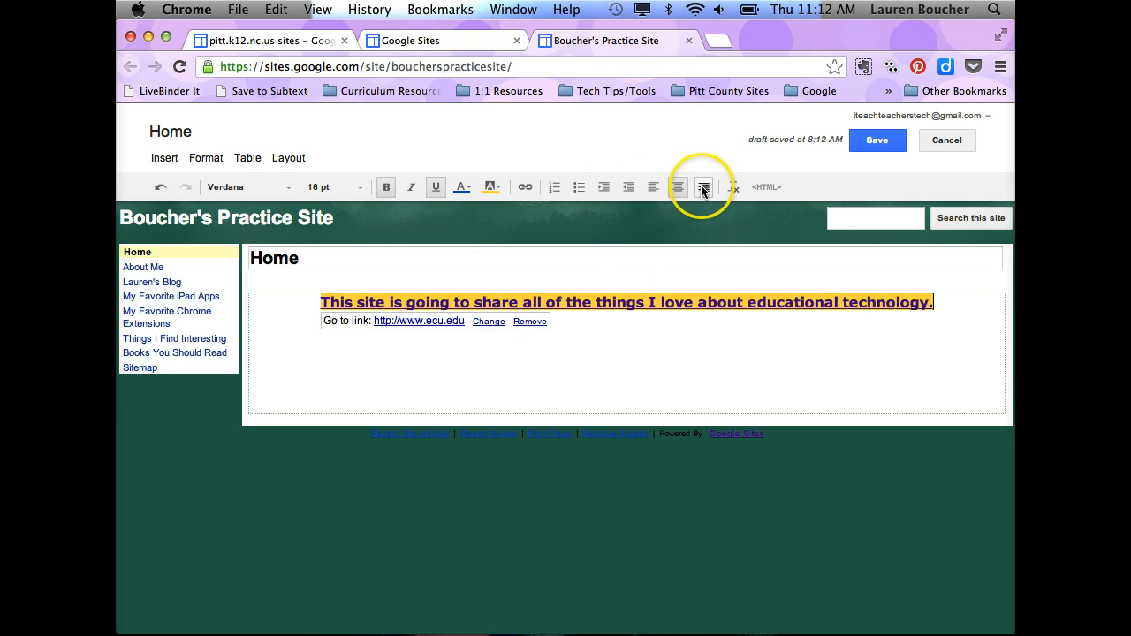
pyautogui.click(703, 189)
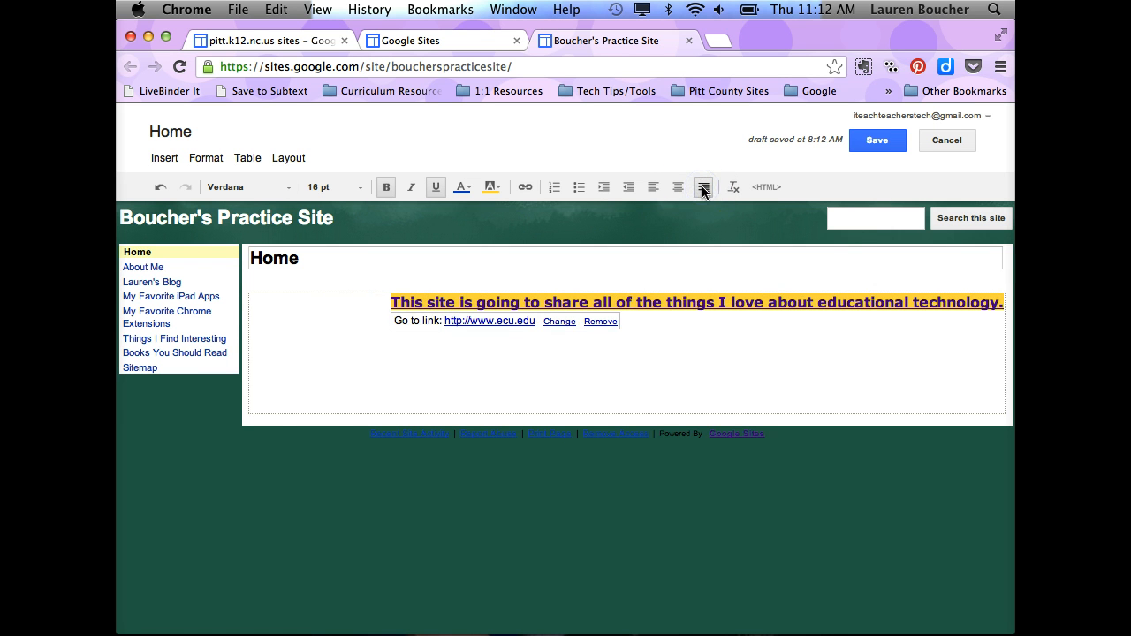
pyautogui.click(650, 190)
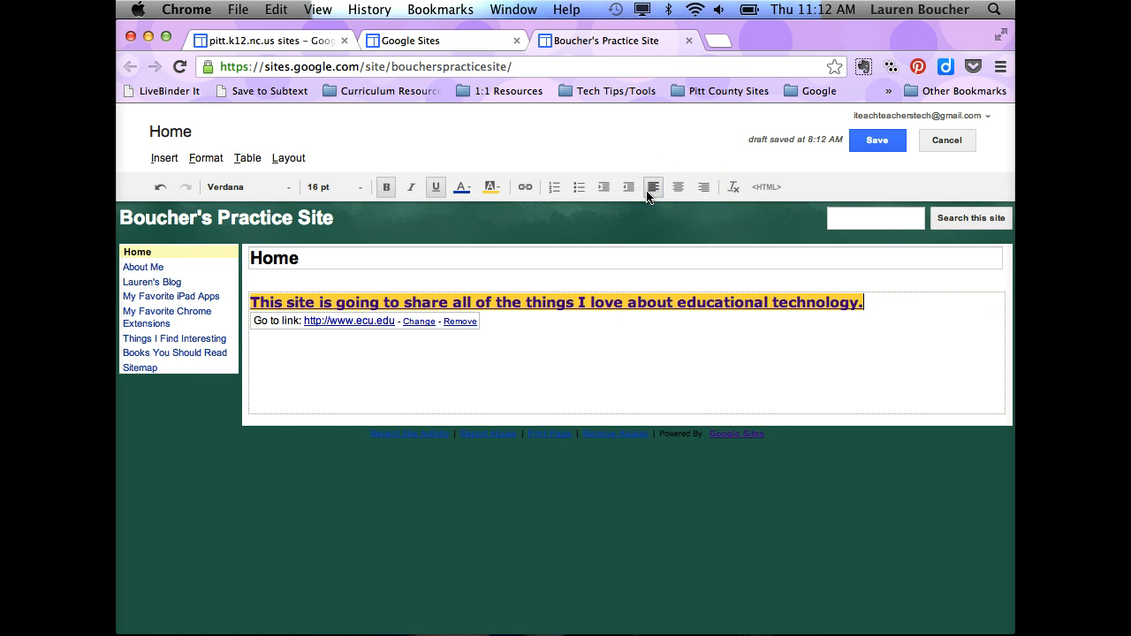
pyautogui.click(627, 336)
# Step: Remove all formatting from the whole sentence and save the Home page
pyautogui.click(735, 190)
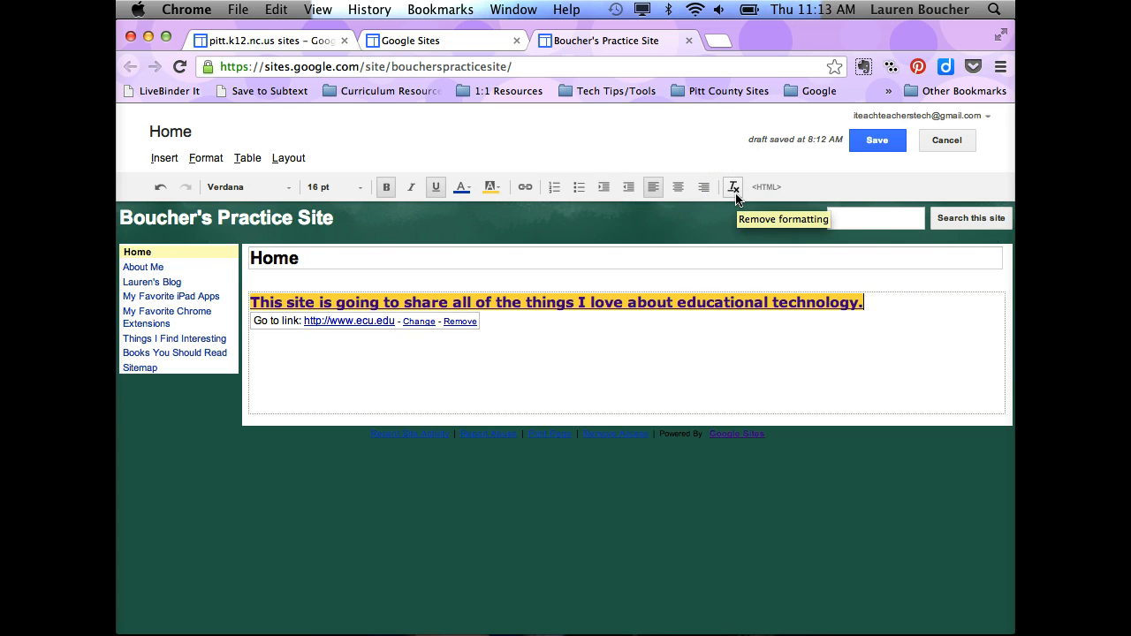
pyautogui.moveTo(752, 238); pyautogui.dragTo(854, 296)
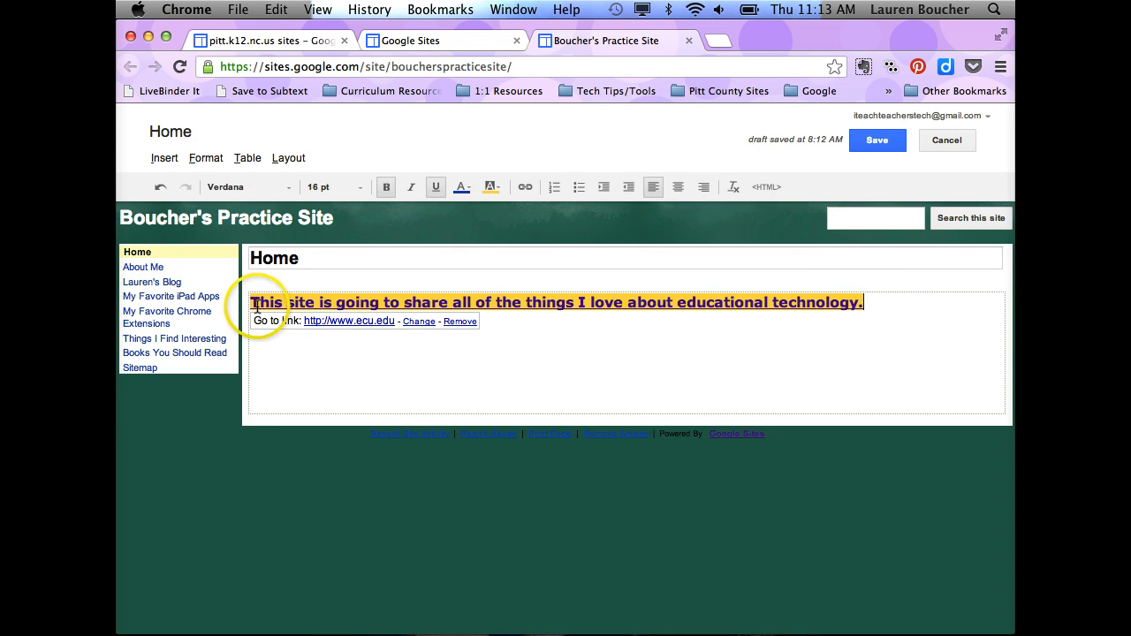
pyautogui.click(253, 302)
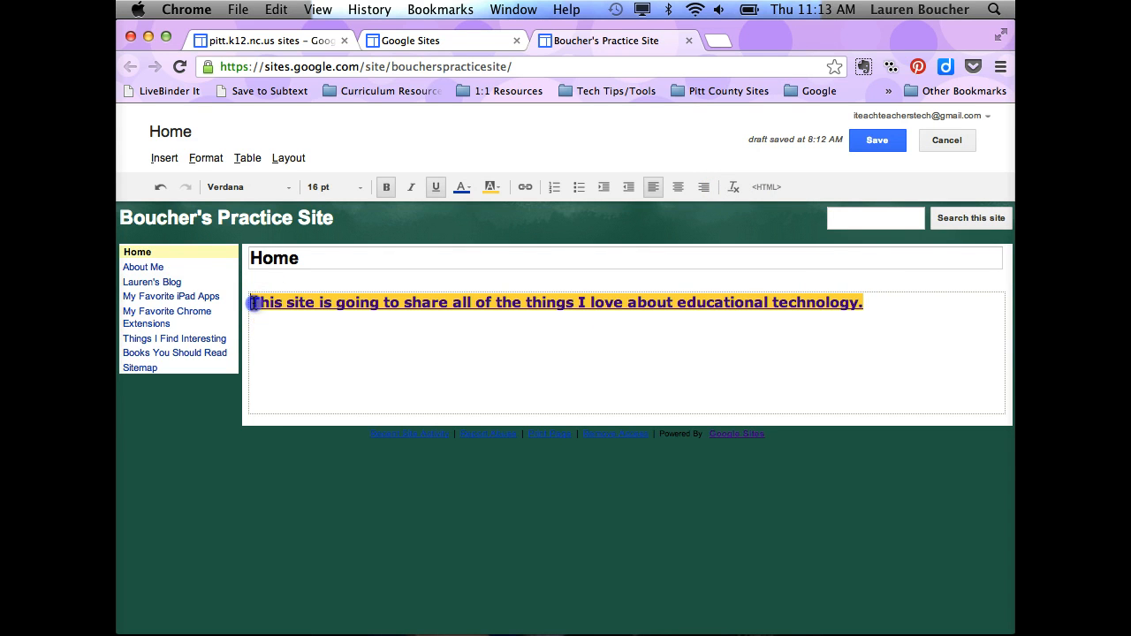
pyautogui.keyDown('shift'); pyautogui.click(870, 303); pyautogui.keyUp('shift')
pyautogui.click(734, 187)
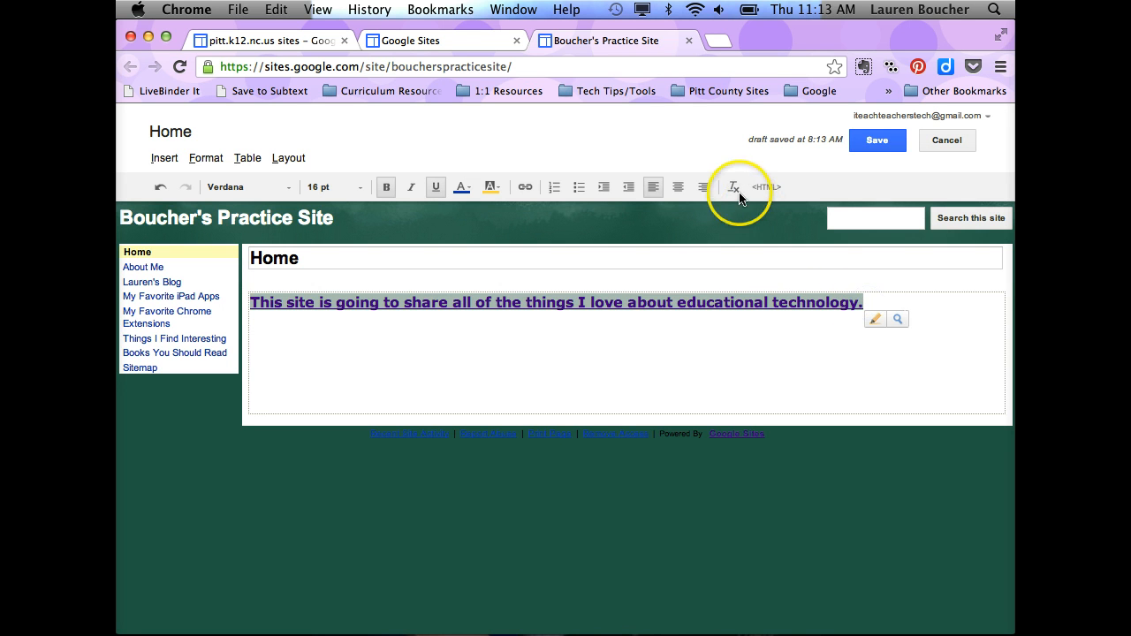
pyautogui.click(736, 361)
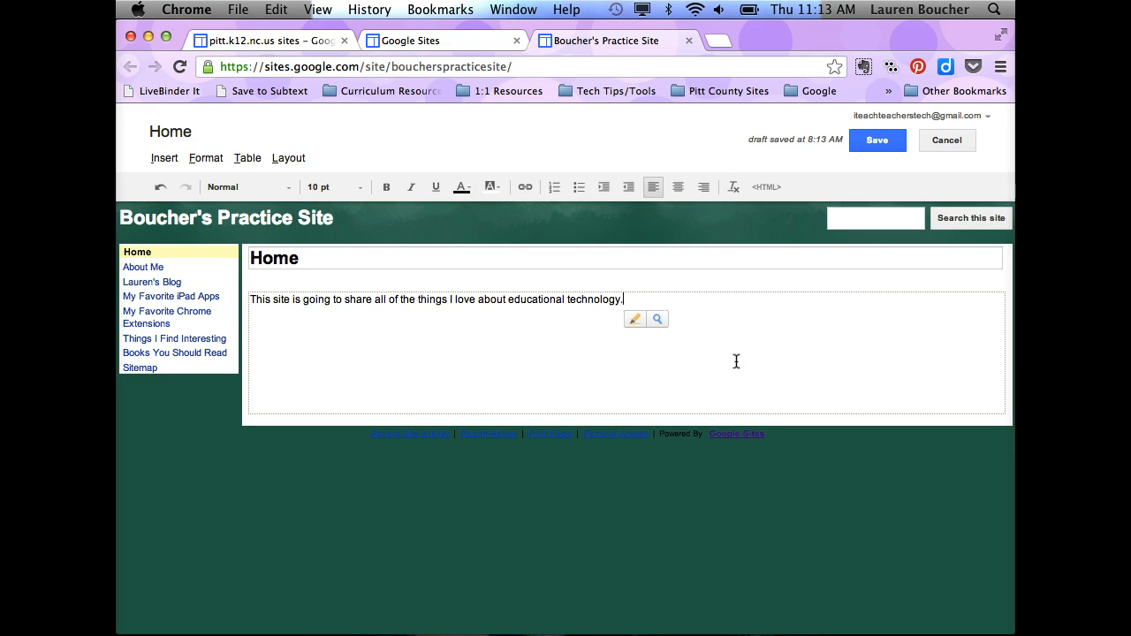
pyautogui.click(884, 143)
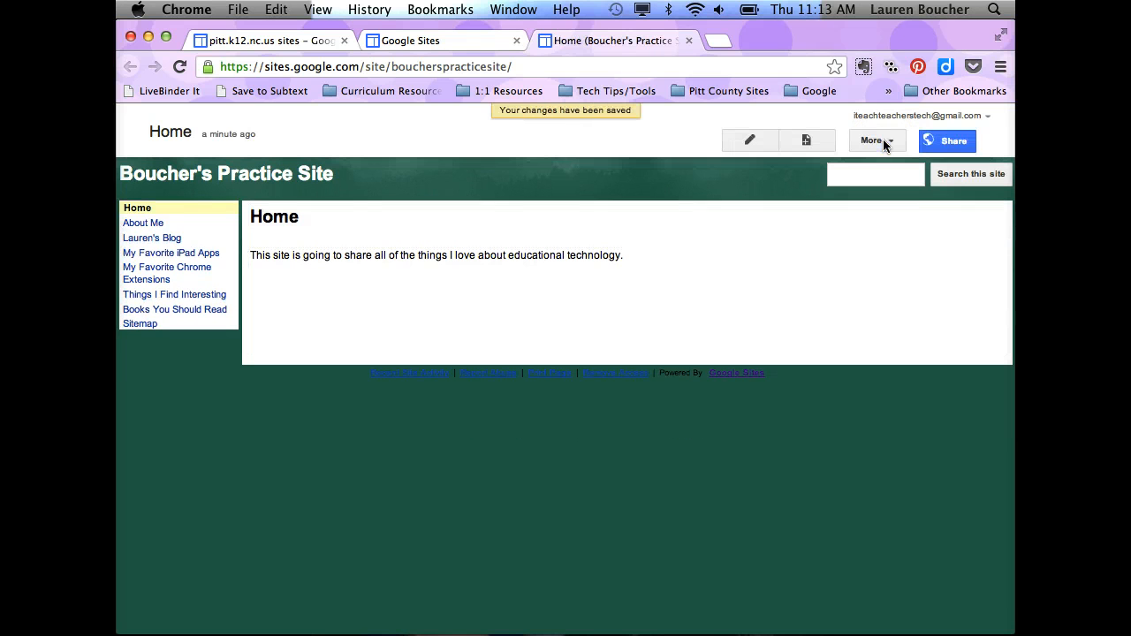